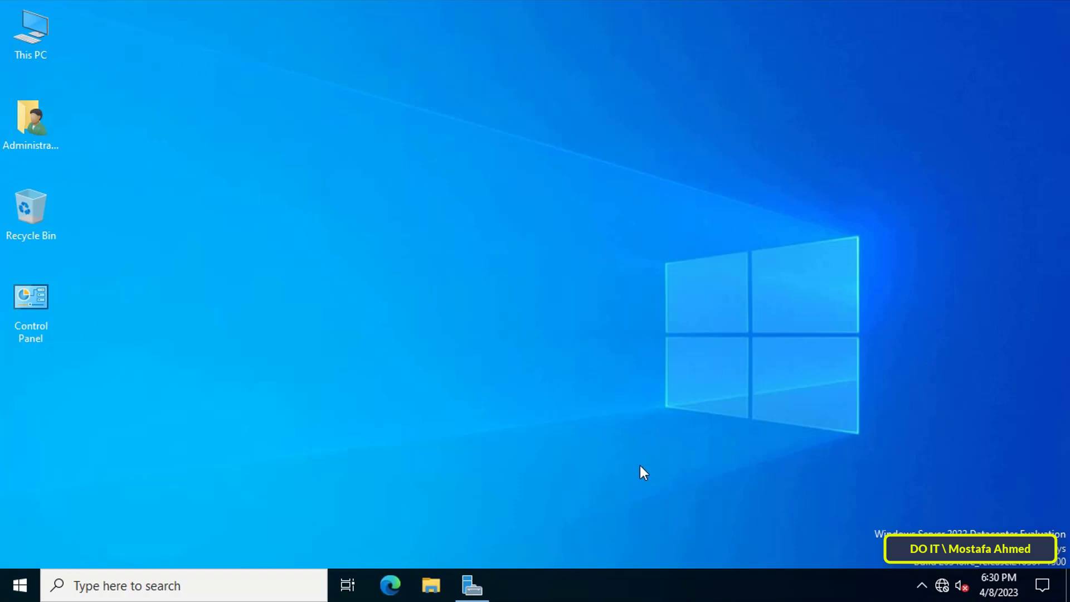
- Launch Group Policy Management from Server Manager's Tools menu
left_click(477, 580)
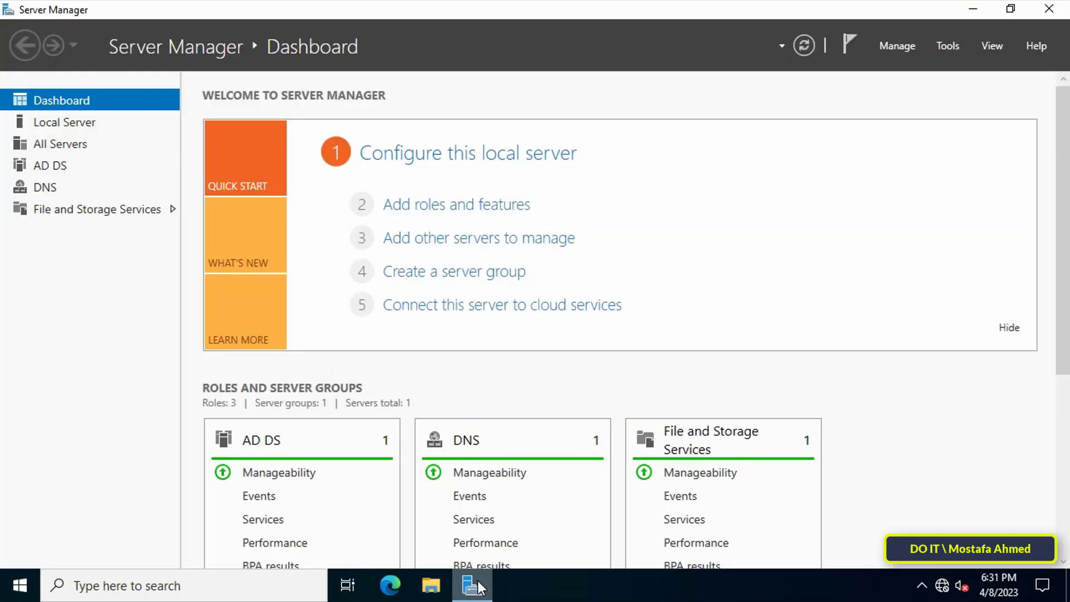
left_click(943, 48)
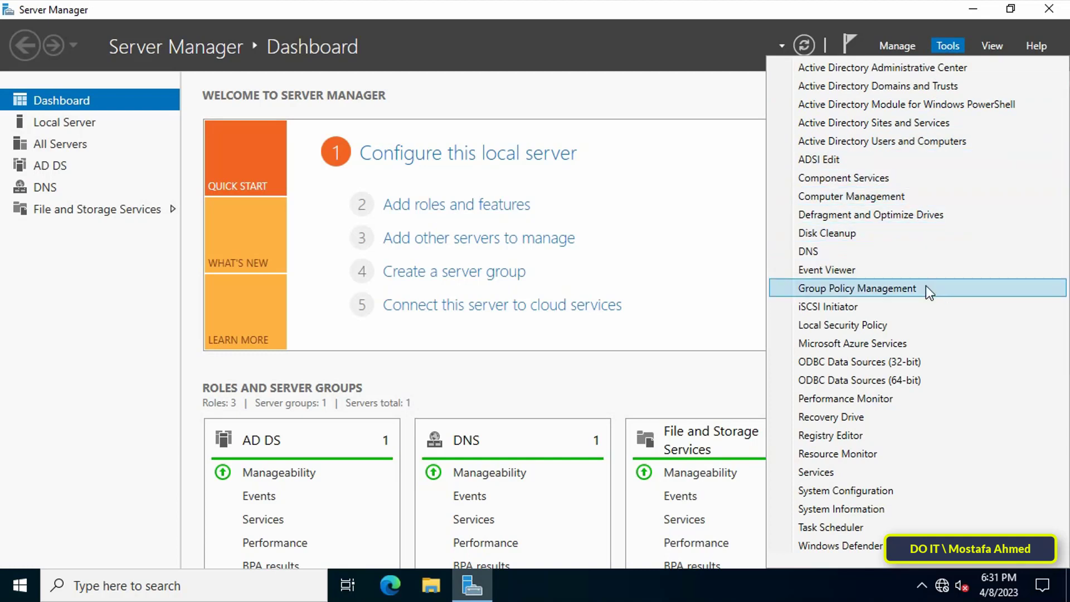
left_click(965, 297)
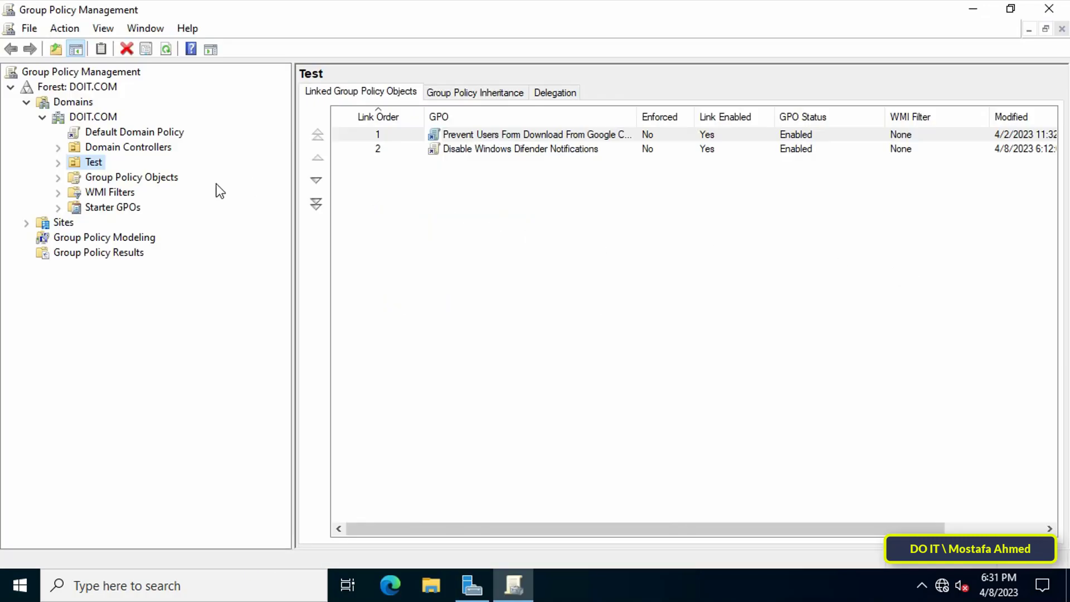
- Under DOIT.COM's Group Policy Objects, create a new GPO named 'Limited Control Panel Available'
left_click(42, 117)
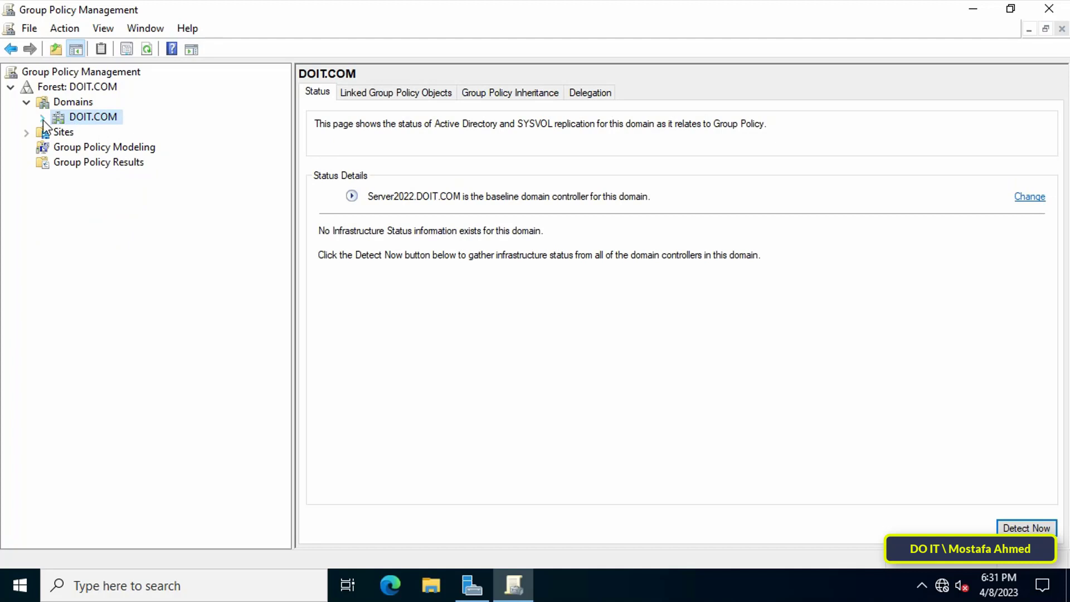
left_click(42, 117)
left_click(115, 176)
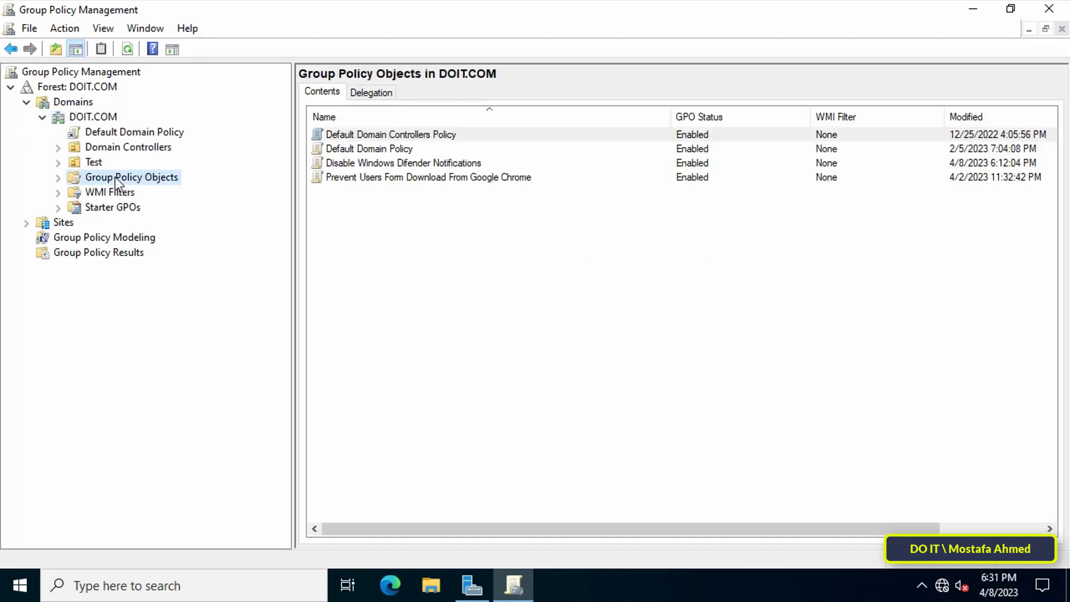
right_click(118, 175)
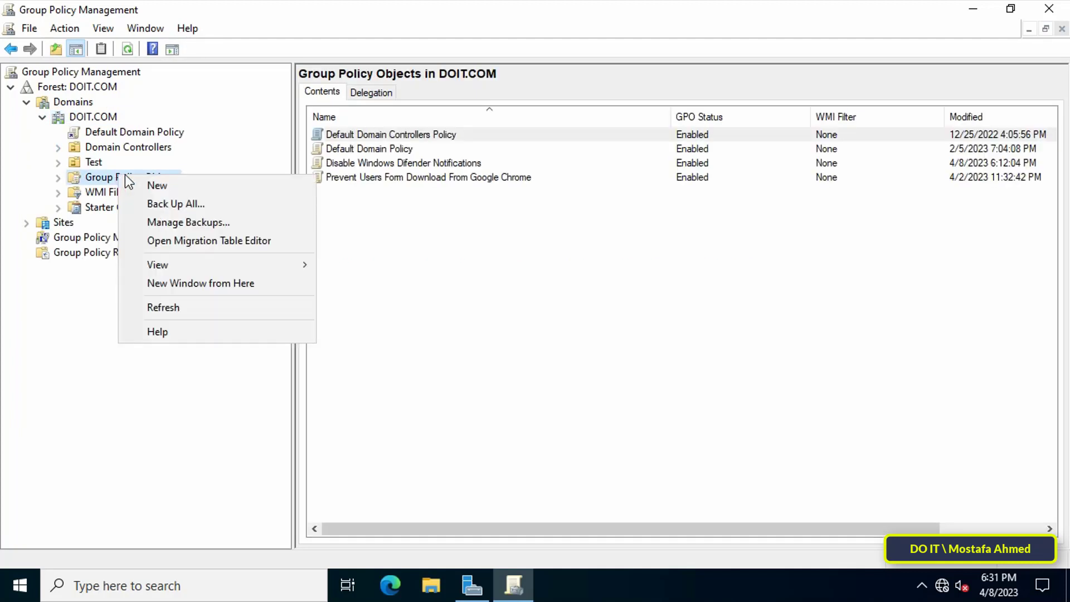
left_click(275, 189)
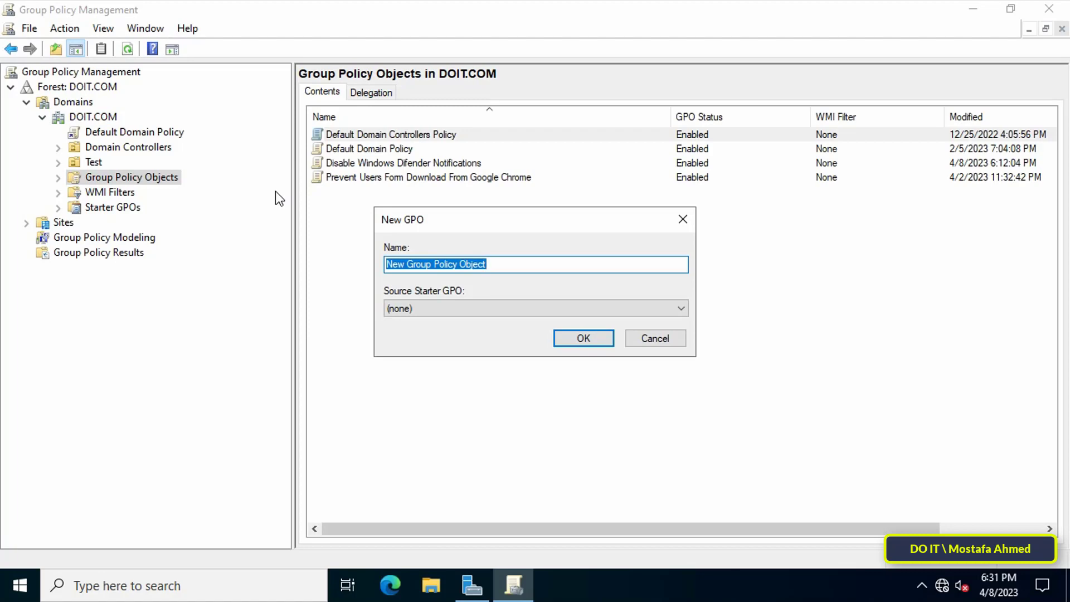
type("Limi")
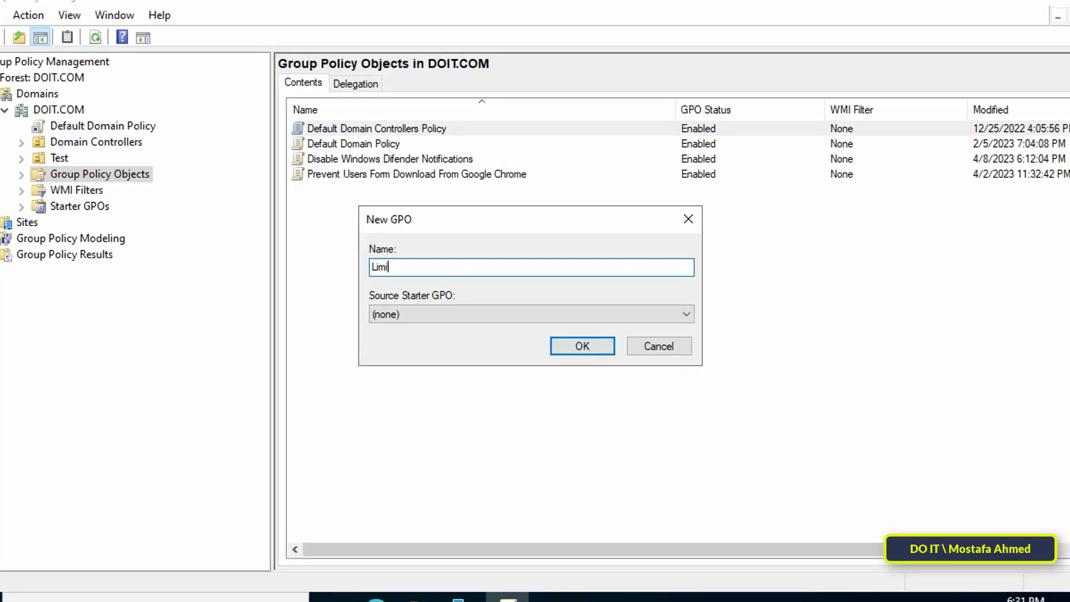
type("ted ")
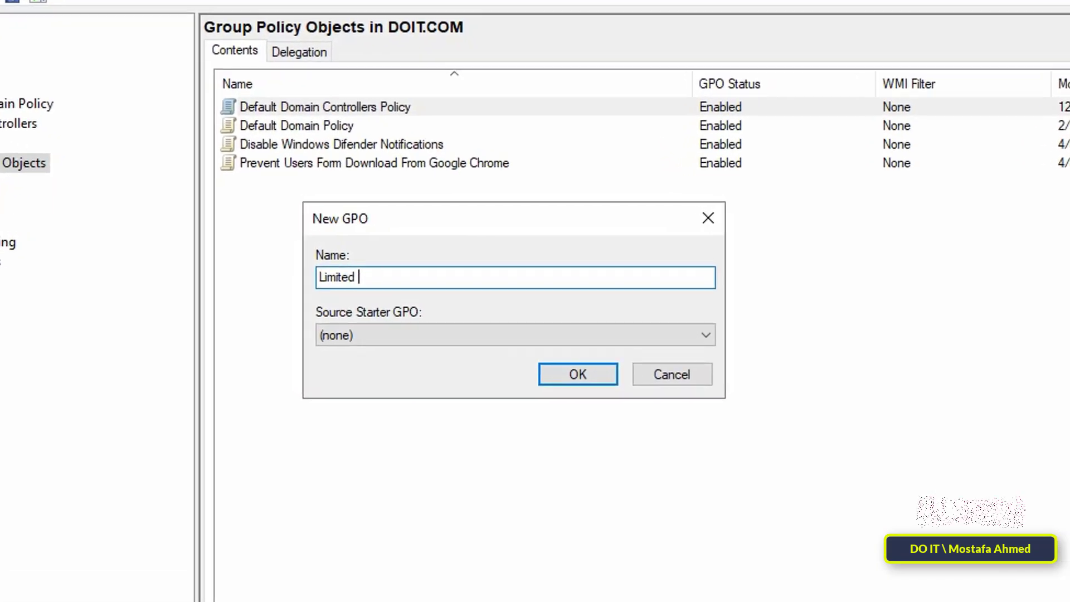
type("Control ")
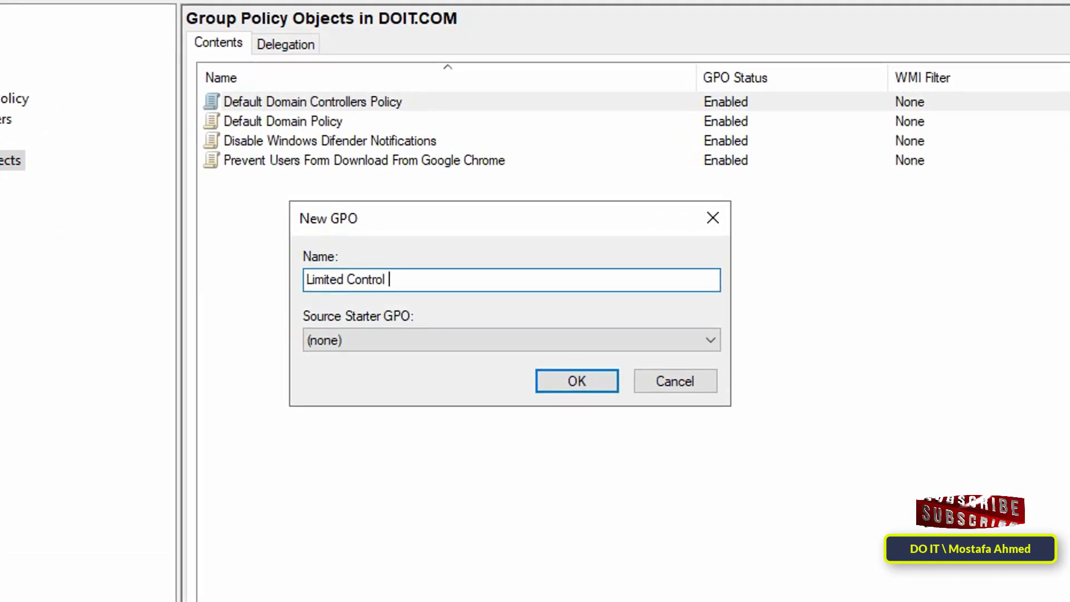
type("Panel")
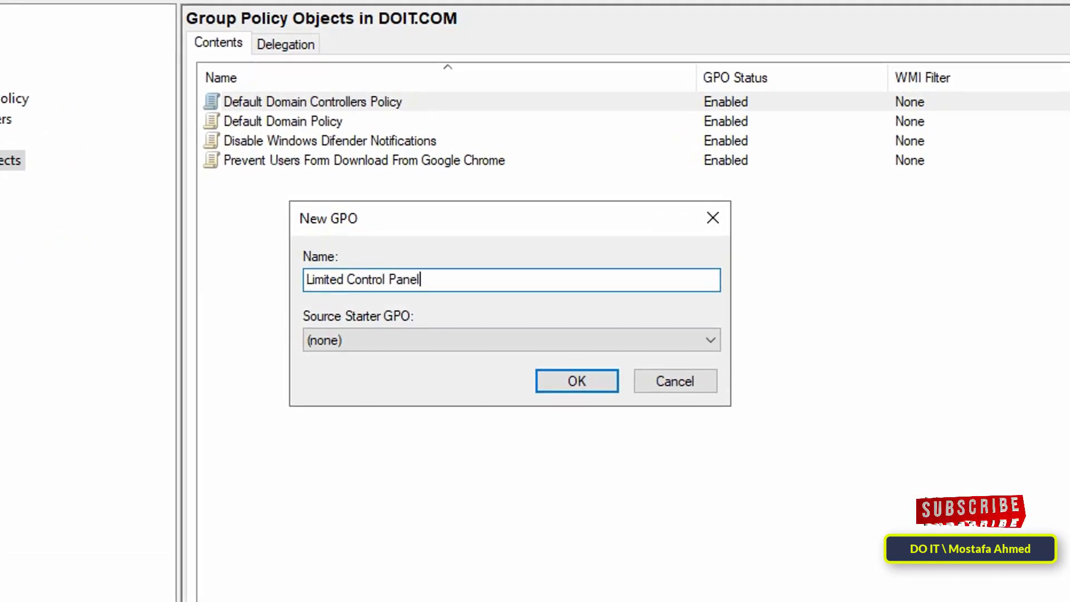
type(" Av")
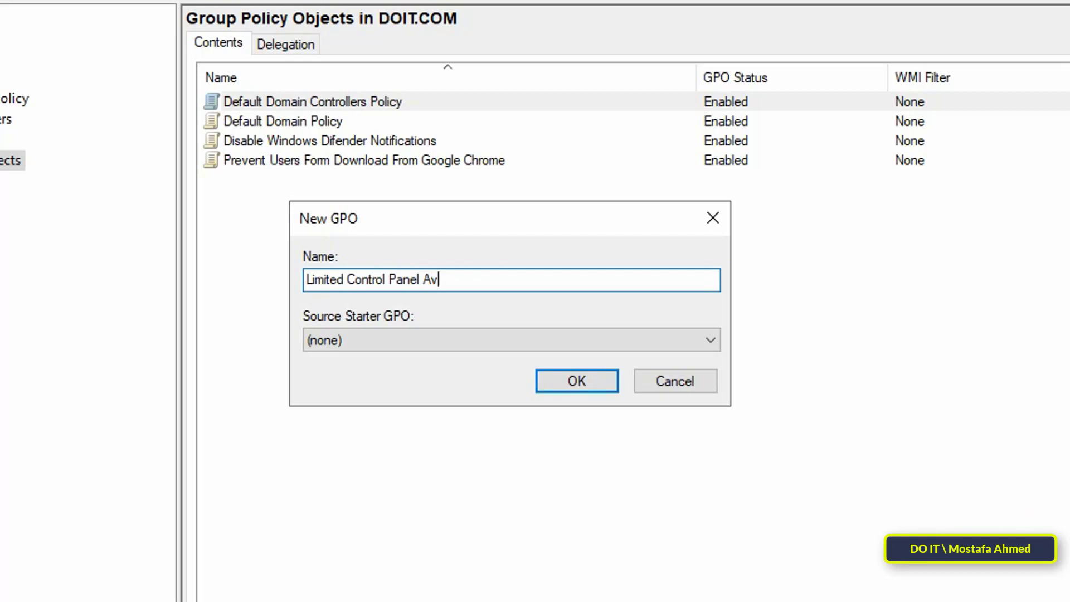
type("ailable")
left_click(567, 385)
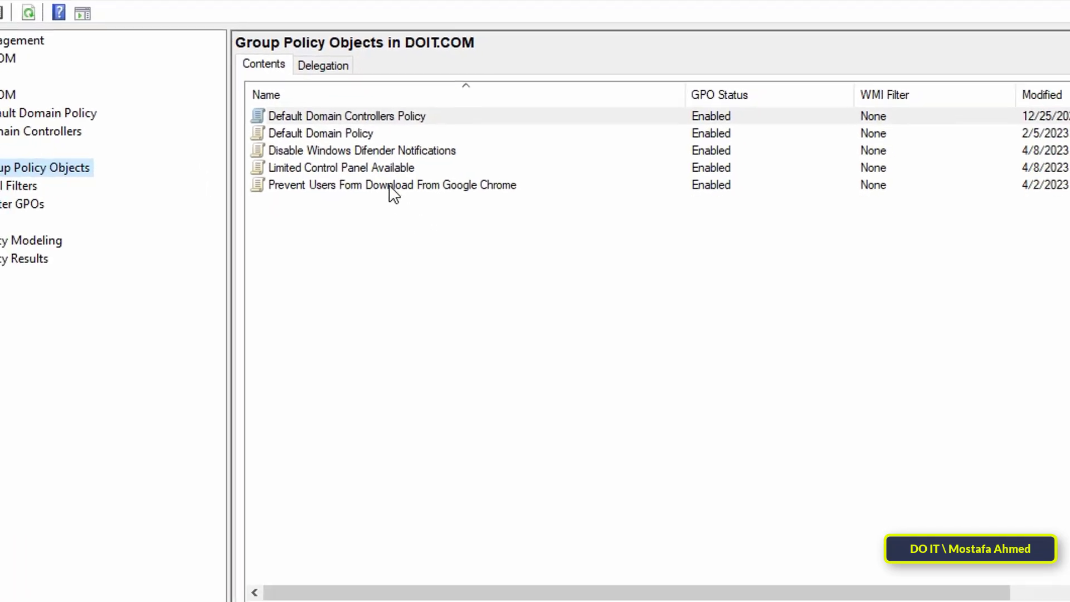
- Edit the Limited Control Panel Available GPO in a maximized Group Policy Management Editor
left_click(355, 164)
right_click(406, 178)
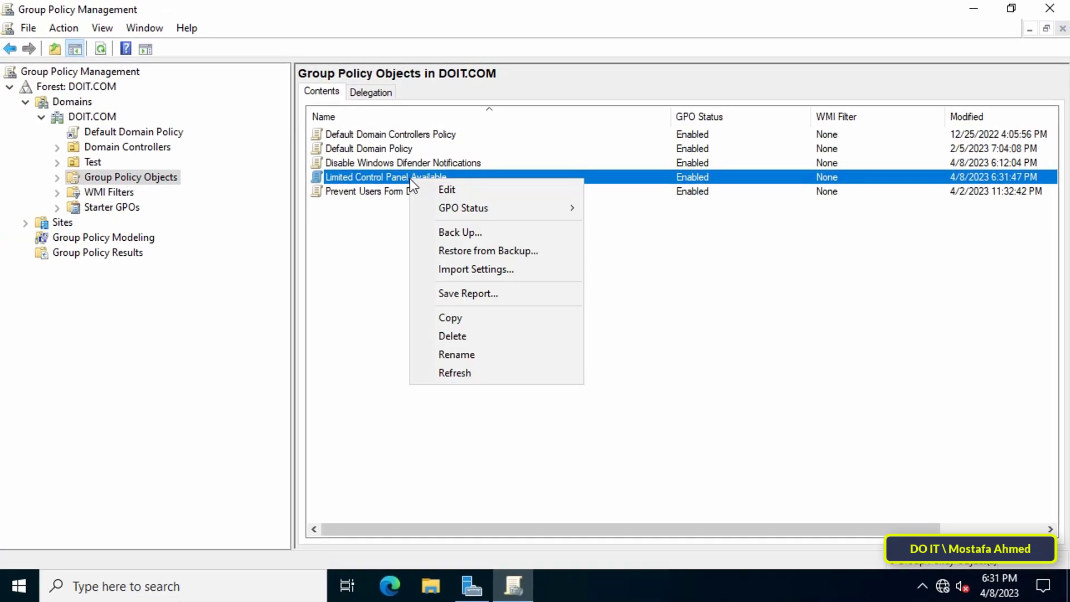
left_click(464, 192)
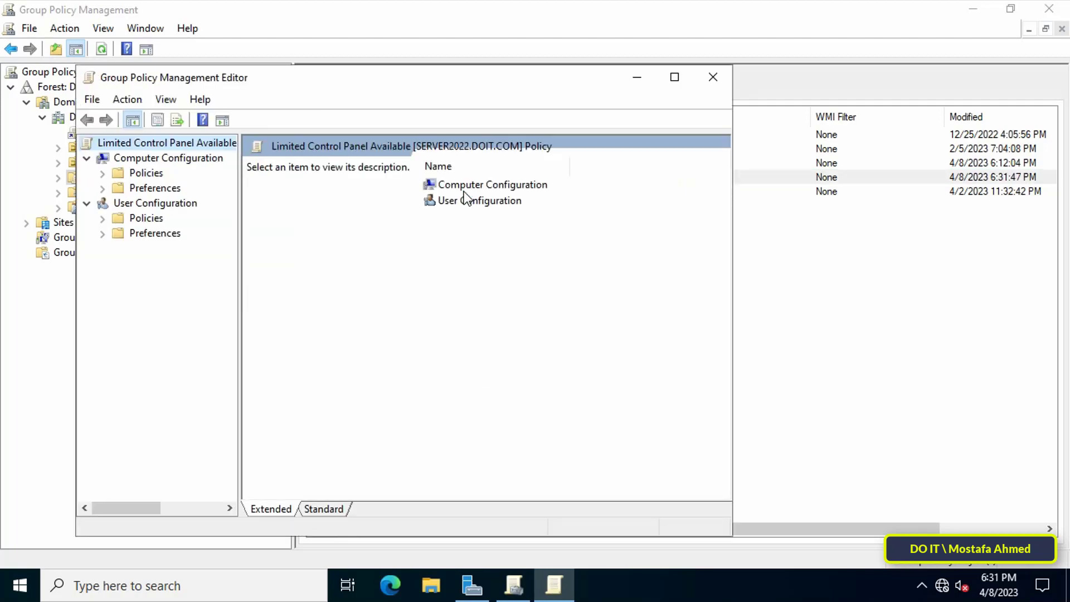
left_click(675, 78)
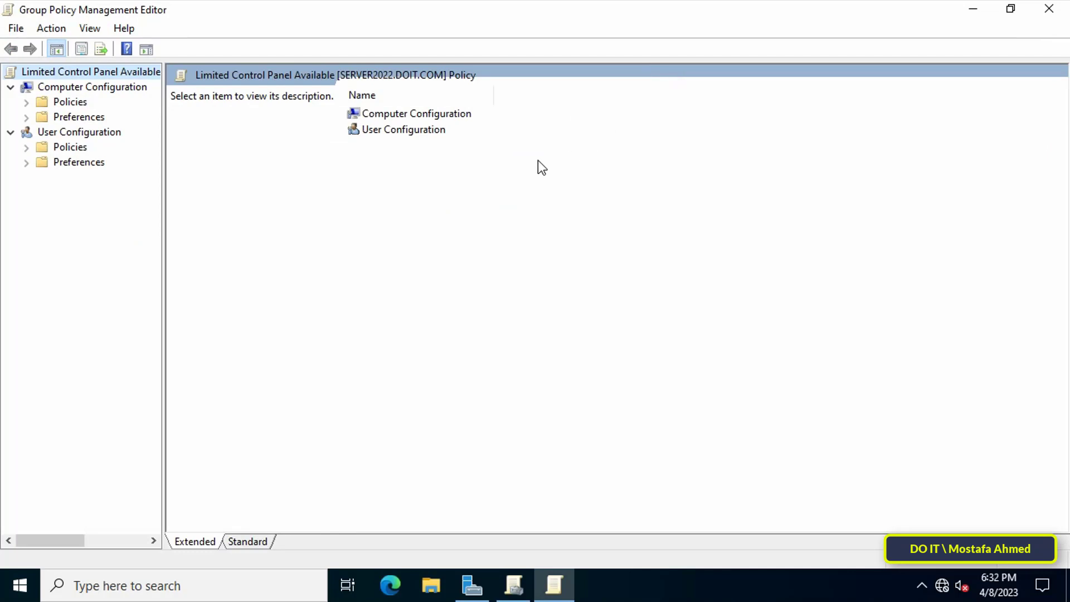
- Navigate to User Configuration > Policies > Administrative Templates > Control Panel
left_click(95, 132)
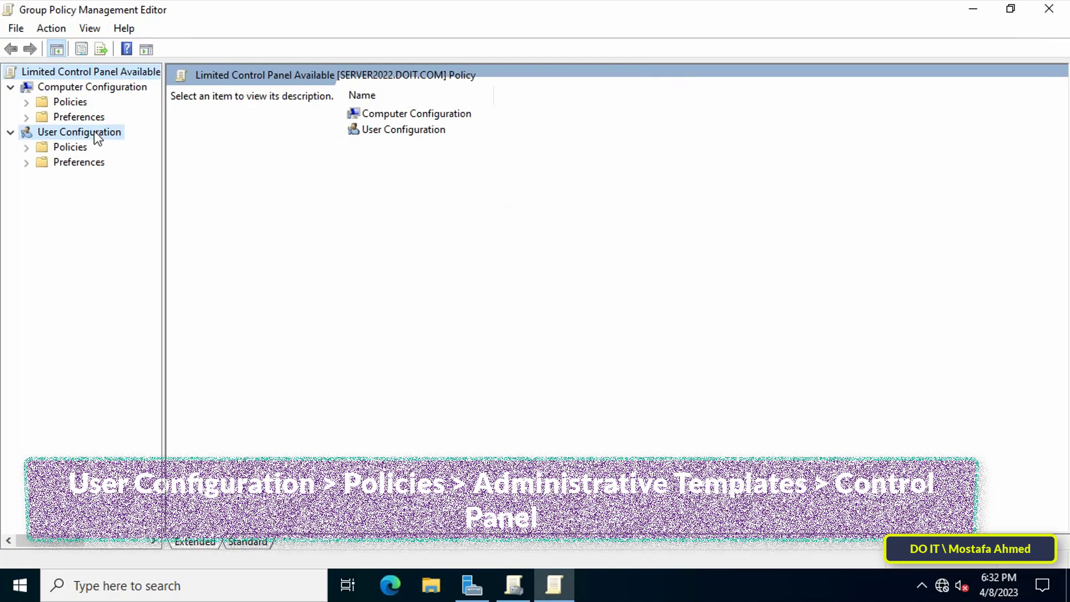
left_click(27, 147)
left_click(62, 149)
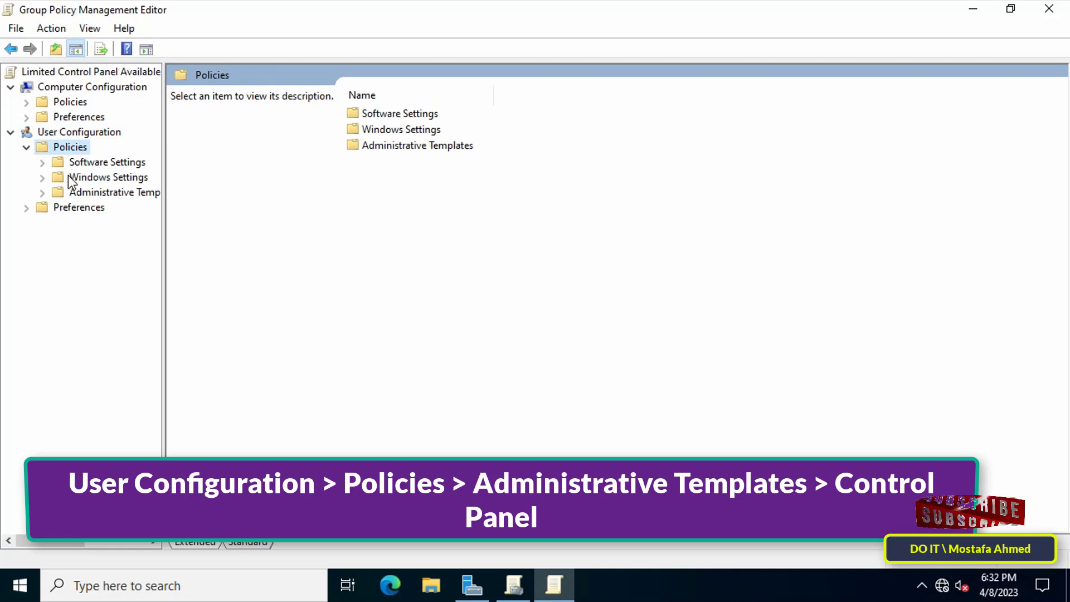
left_click(76, 193)
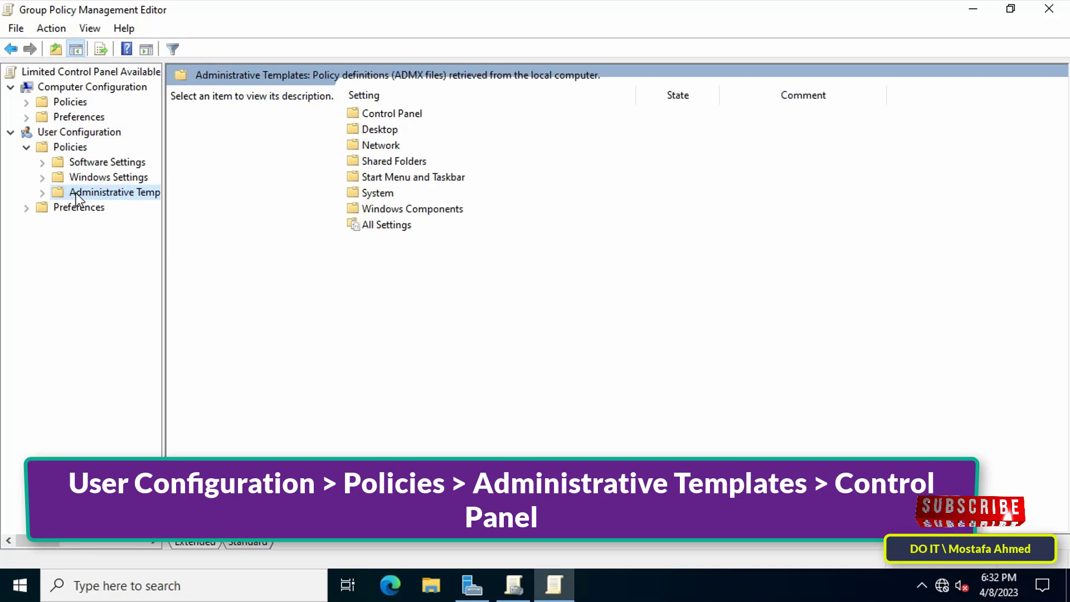
left_click(42, 192)
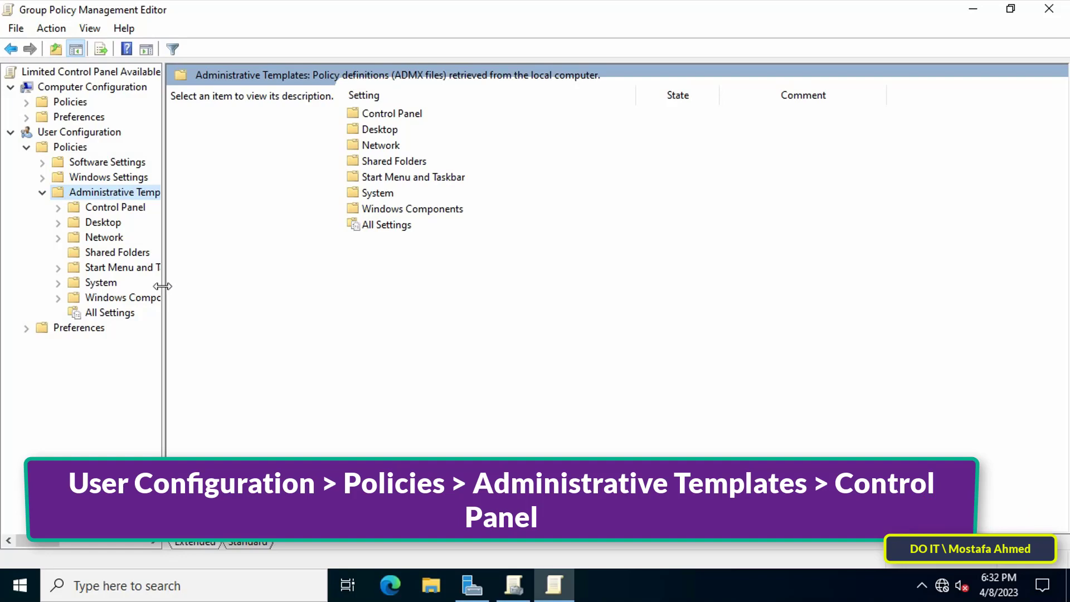
left_click_drag(165, 286, 230, 285)
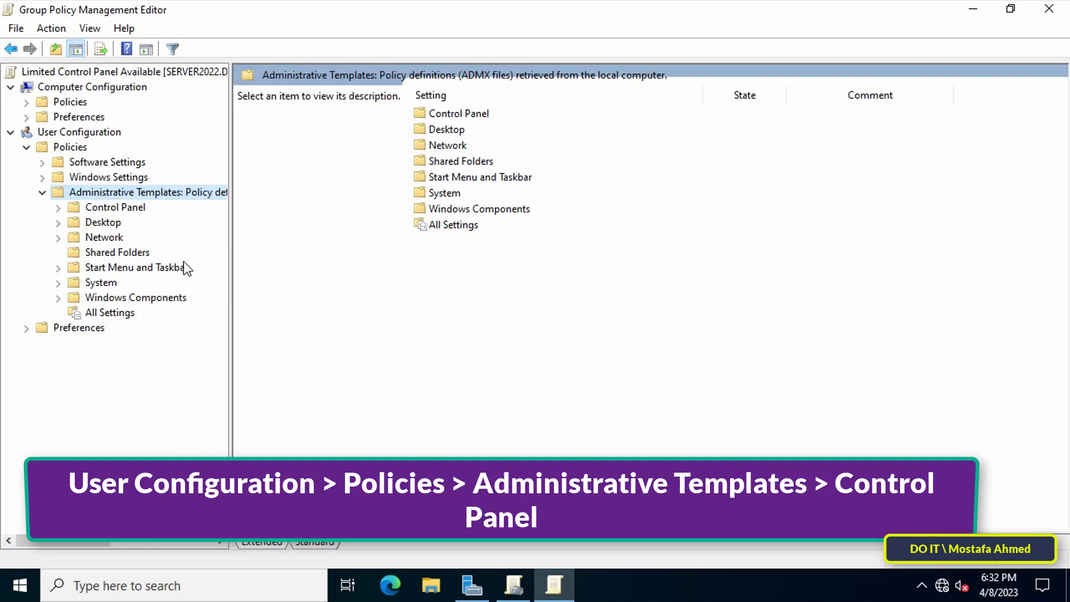
left_click(116, 208)
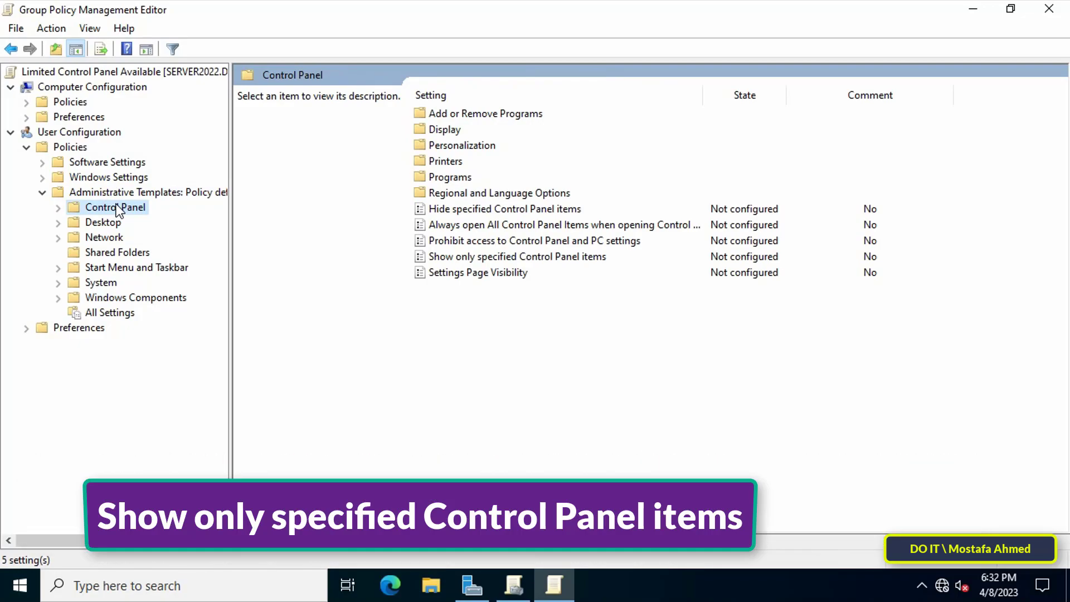
- Set 'Show only specified Control Panel items' to Enabled and show its allowed-items list
left_click(575, 268)
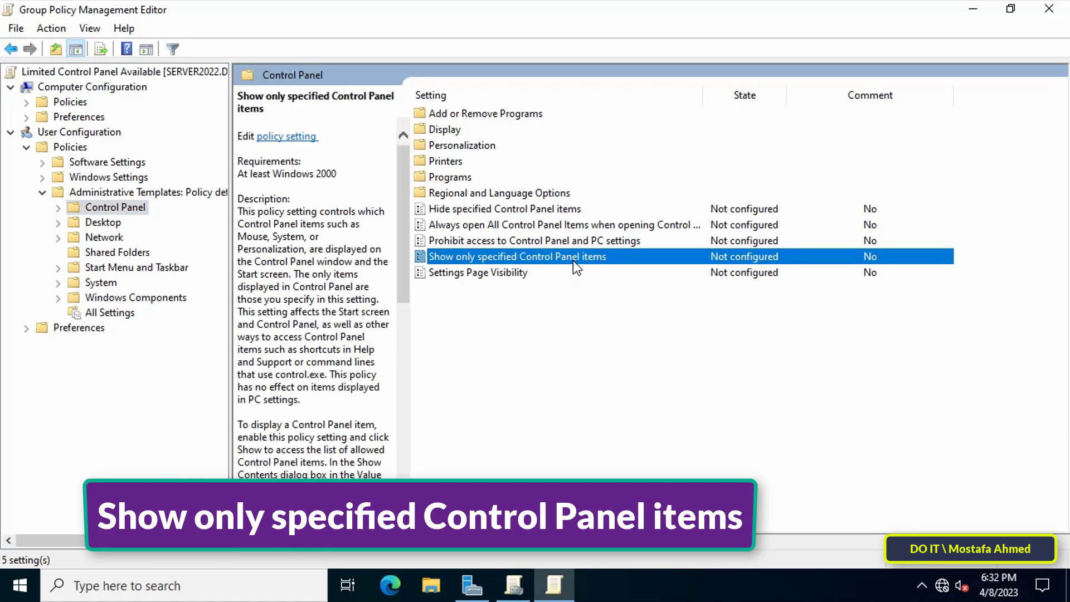
double_click(543, 257)
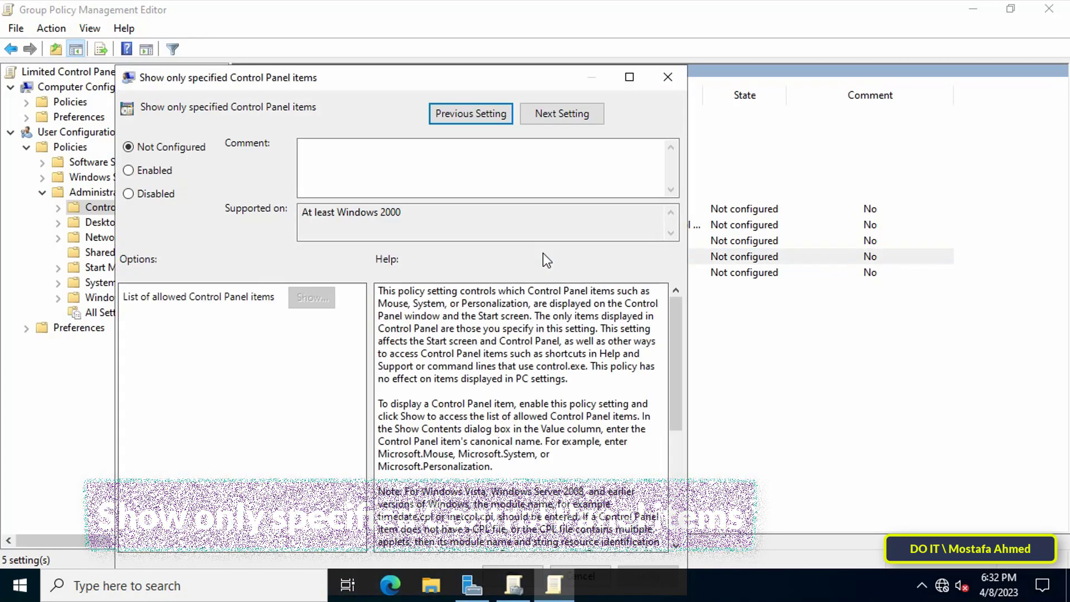
left_click_drag(470, 82, 608, 31)
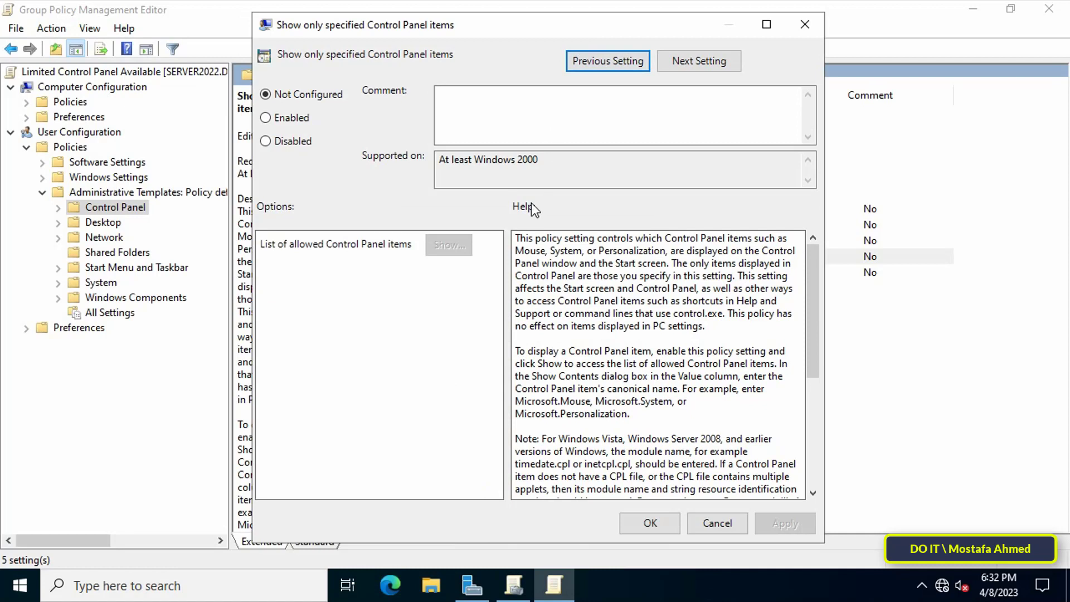
left_click(306, 120)
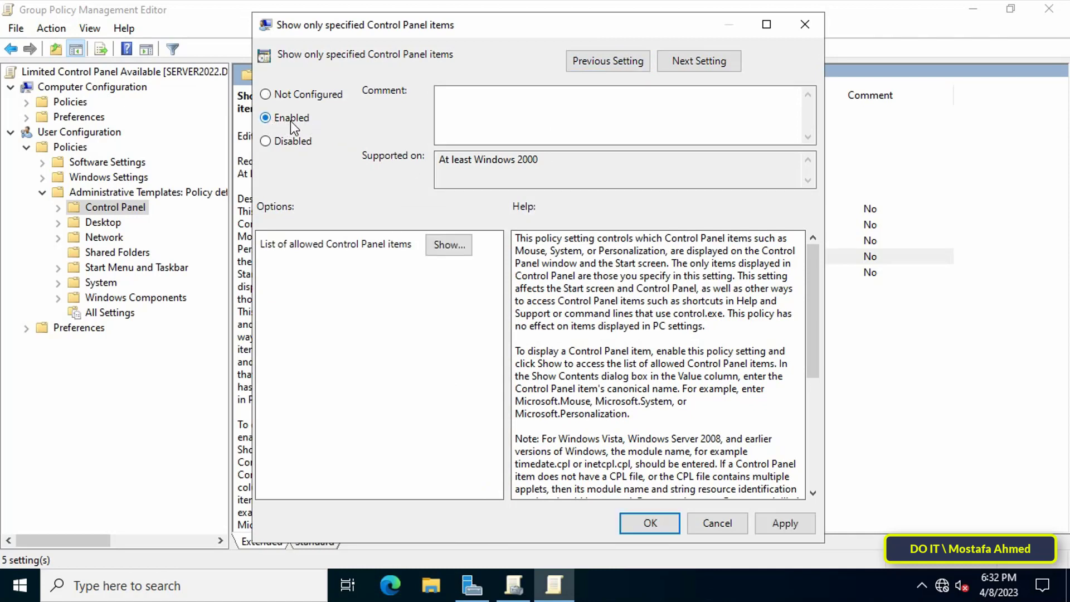
left_click(452, 245)
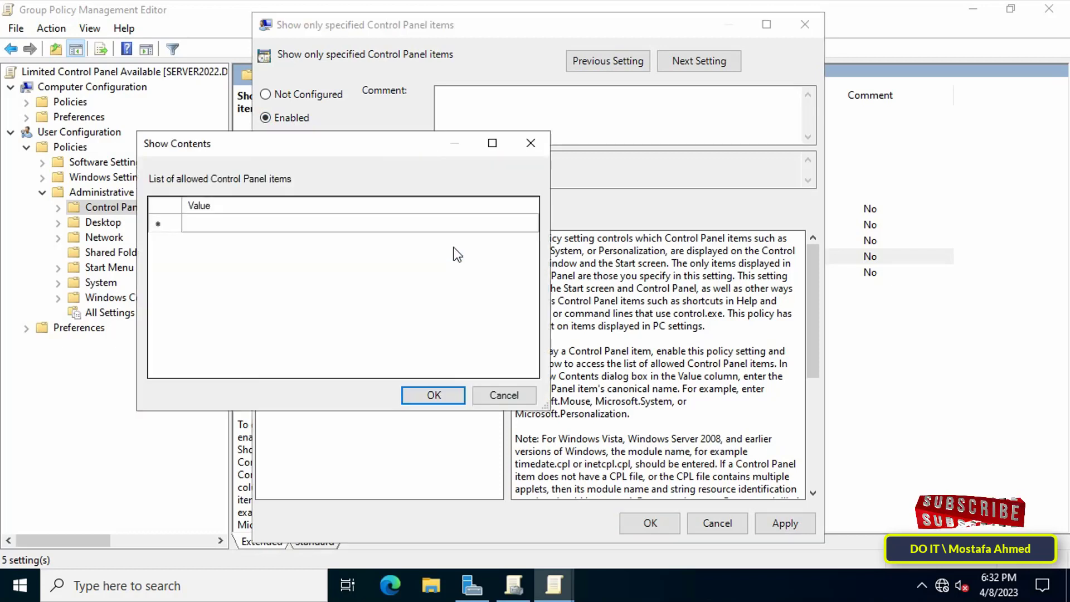
- Add Mouse, Keyboard, Region, Date and Time, and Sound as allowed items and confirm
left_click(444, 225)
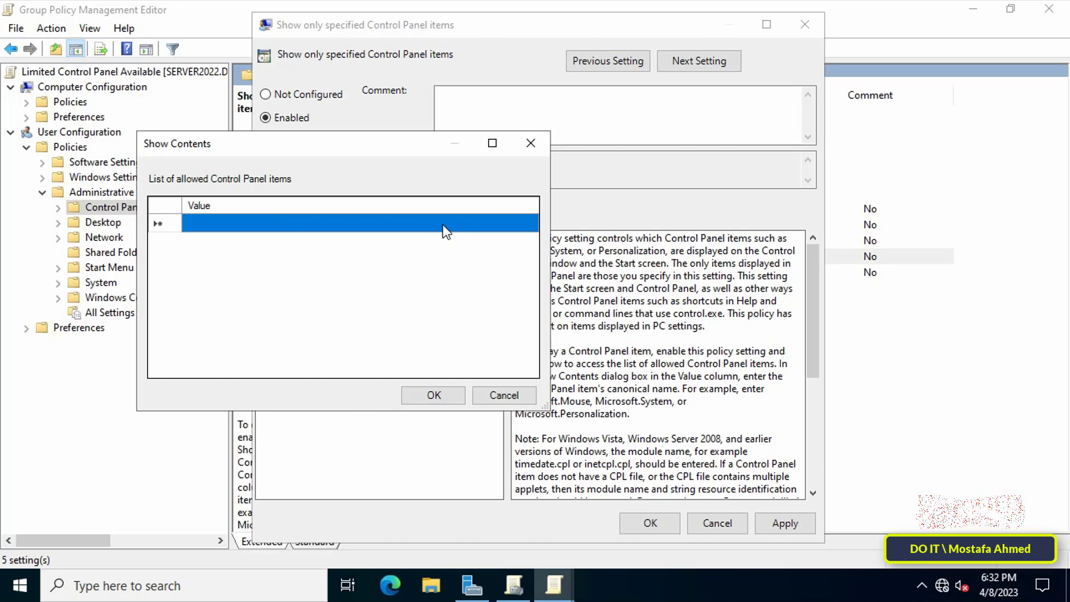
type("Mo")
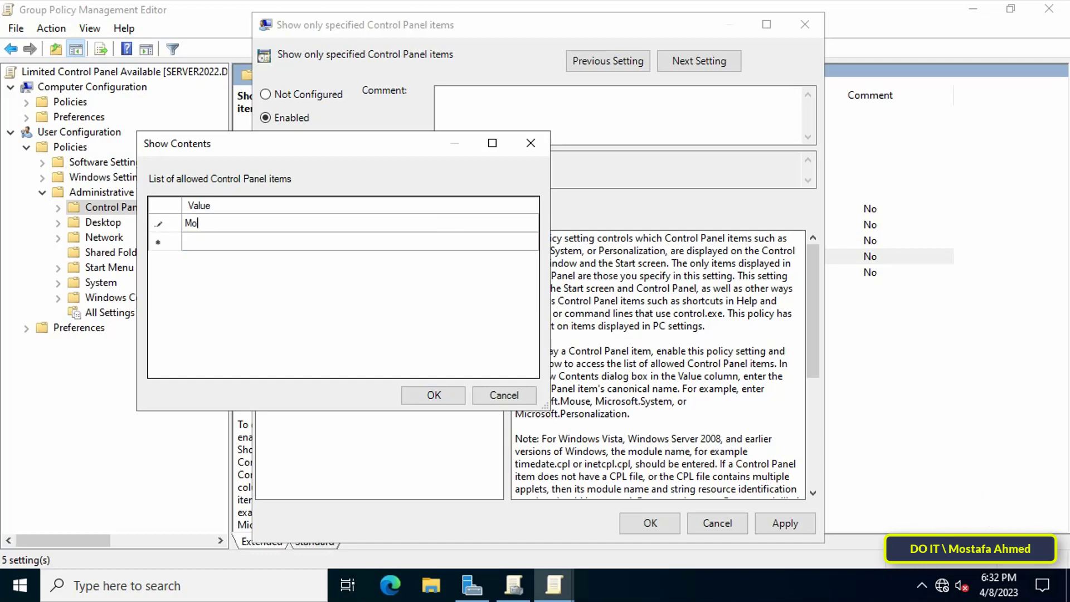
type("use")
left_click(454, 246)
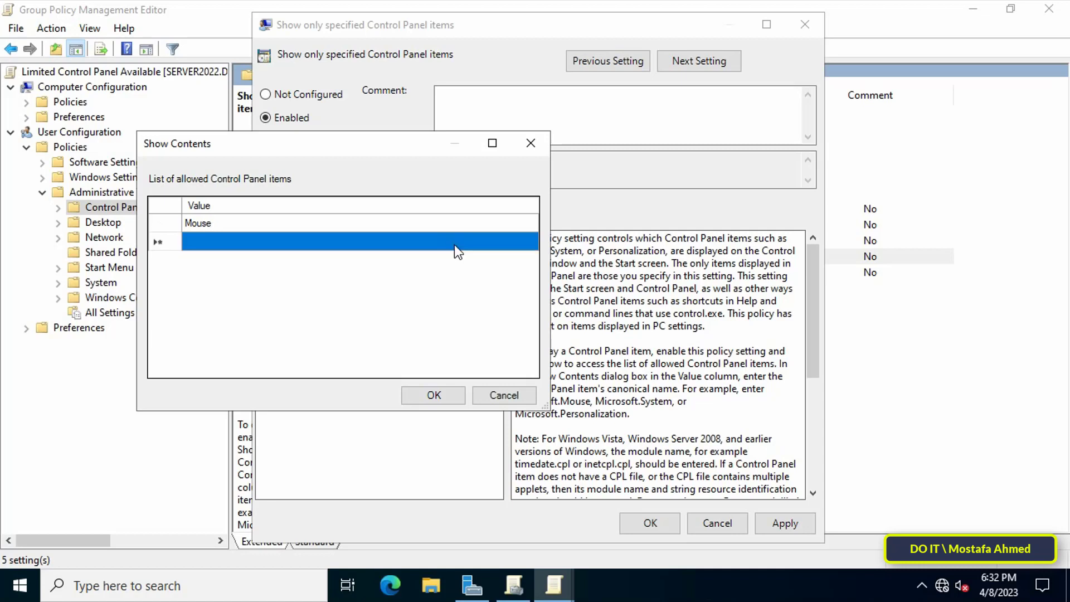
type("Ke")
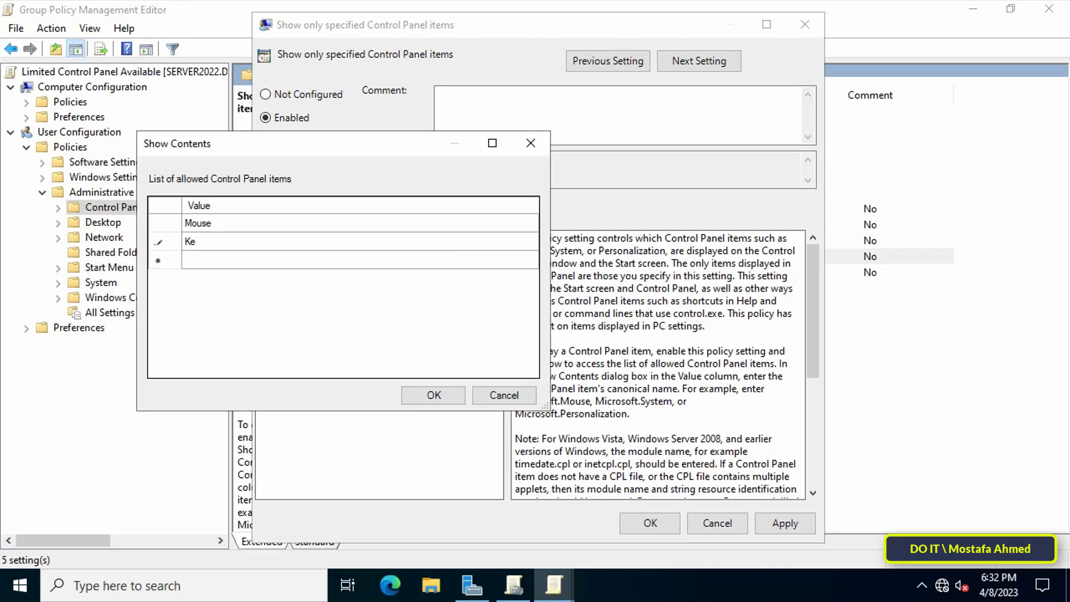
type("yboard")
left_click(474, 266)
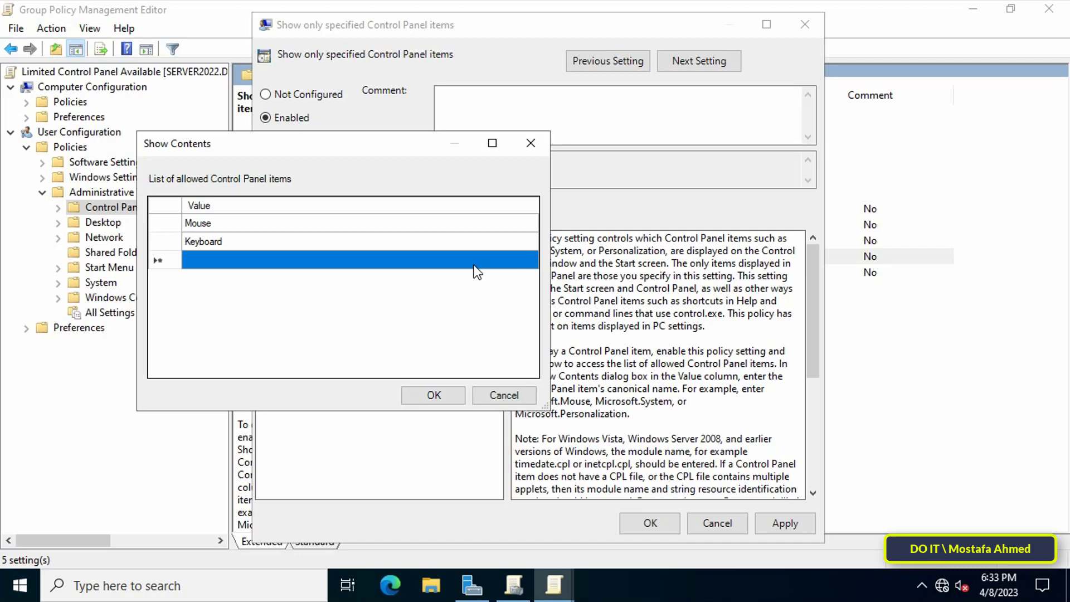
type("Region")
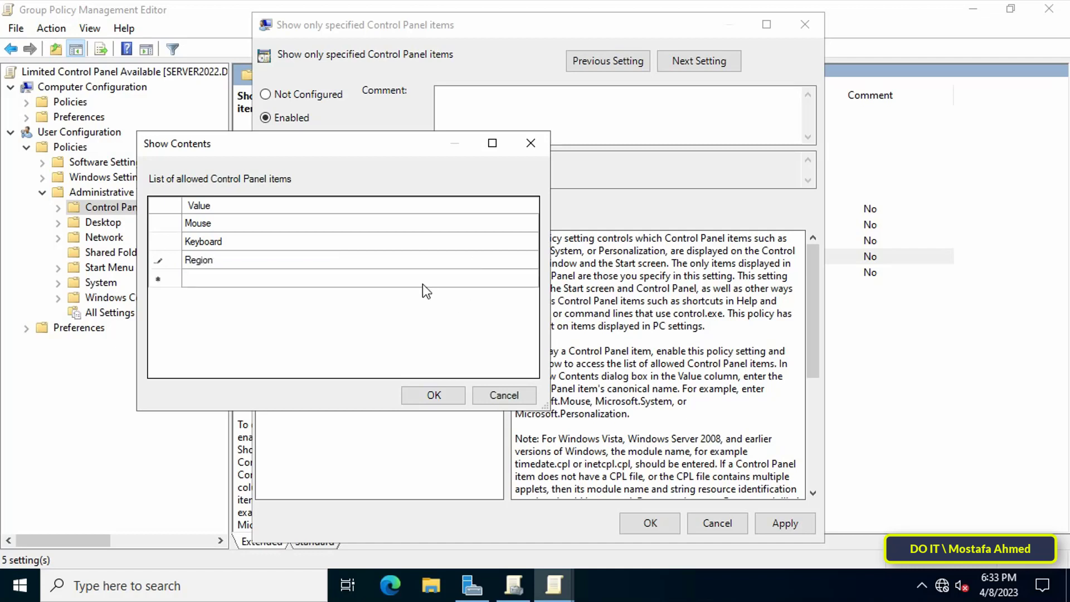
left_click(423, 279)
type("Date and Time")
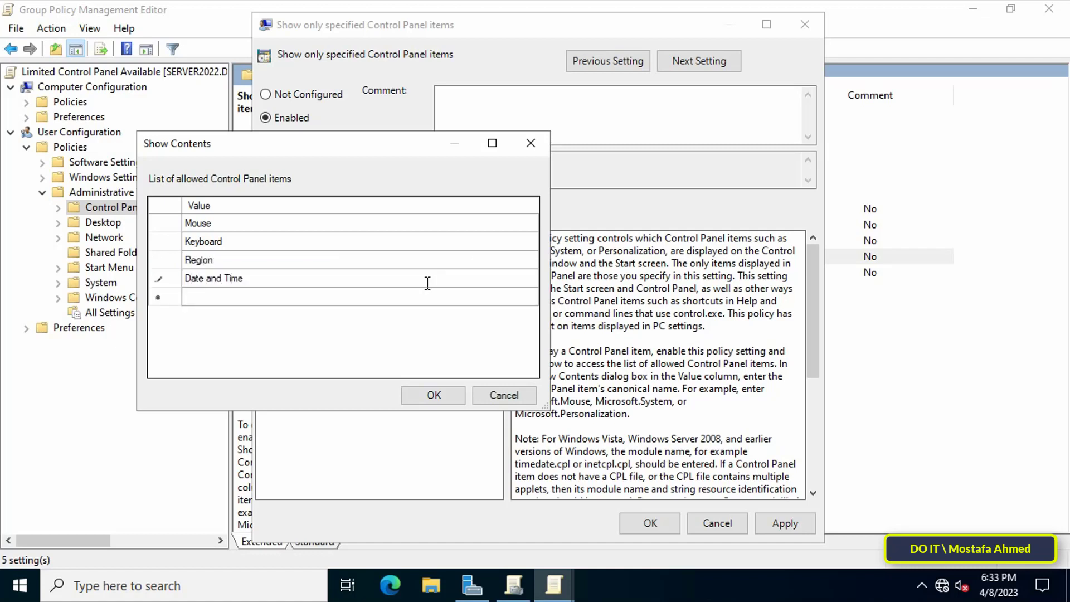
left_click(425, 298)
type("Sound")
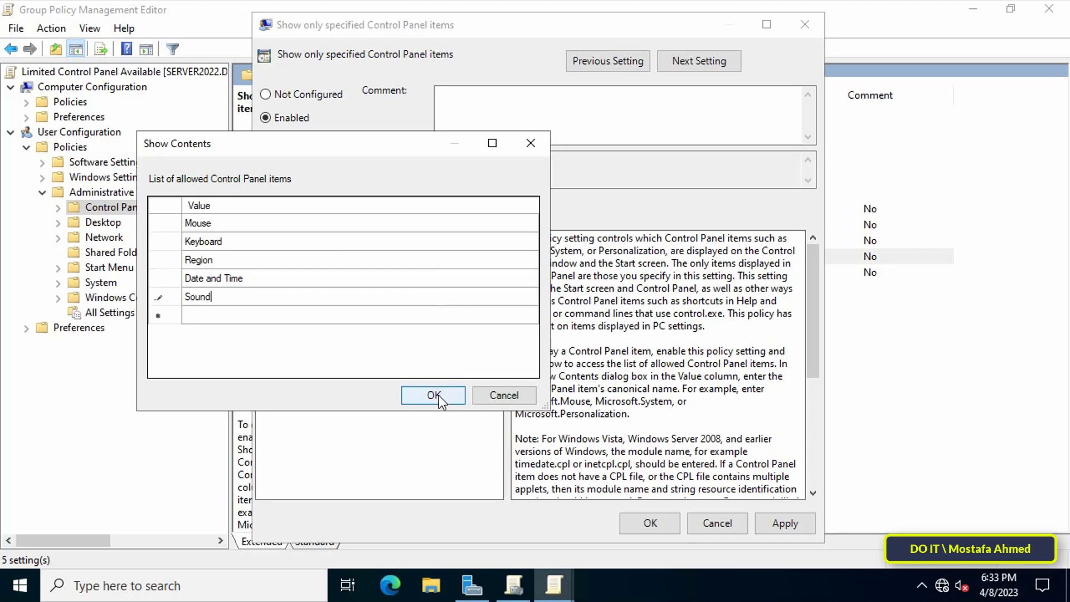
left_click(435, 395)
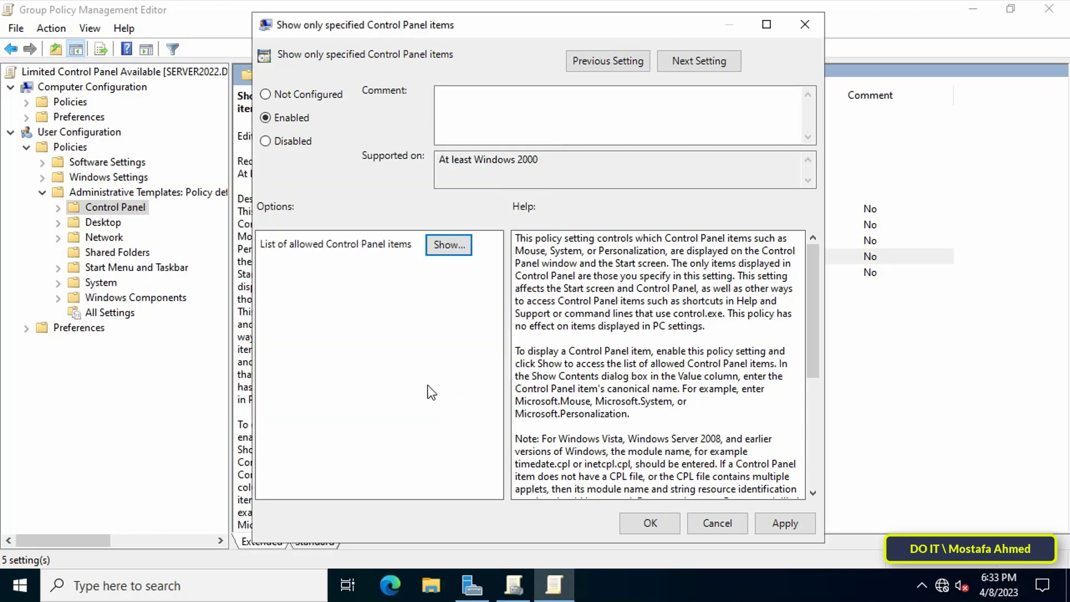
- Verify the allowed-items list, apply the enabled policy, and close the policy editor
left_click(447, 246)
left_click(369, 307)
left_click(778, 523)
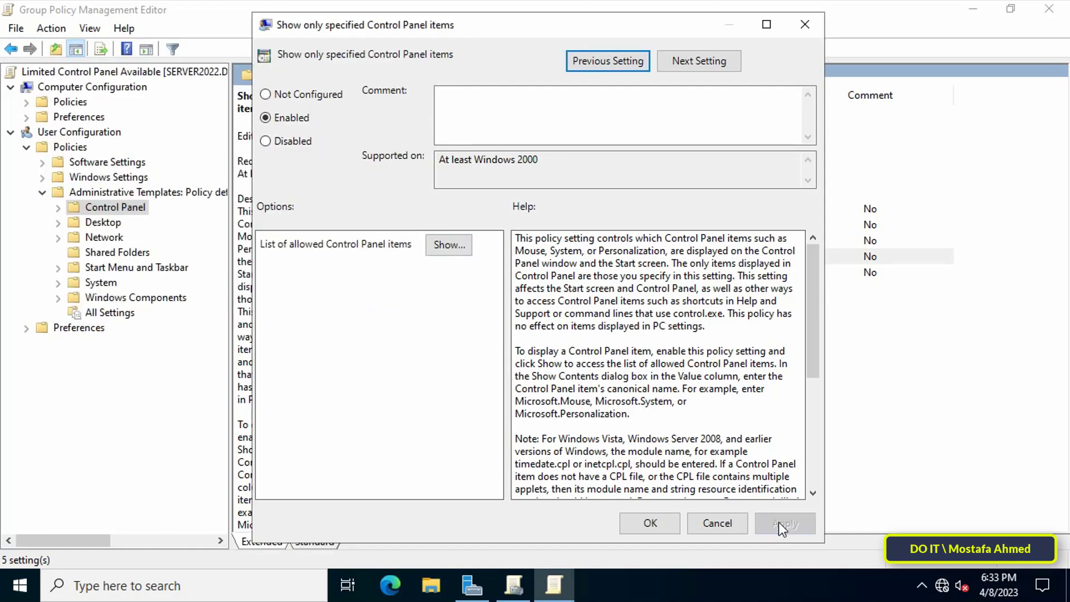
left_click(666, 527)
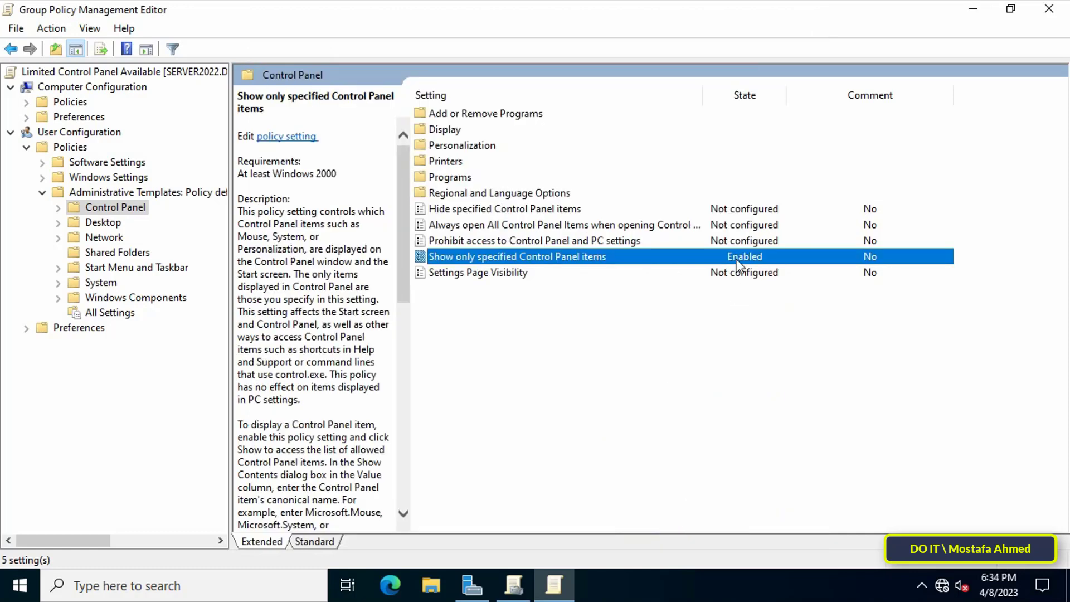
left_click(1049, 10)
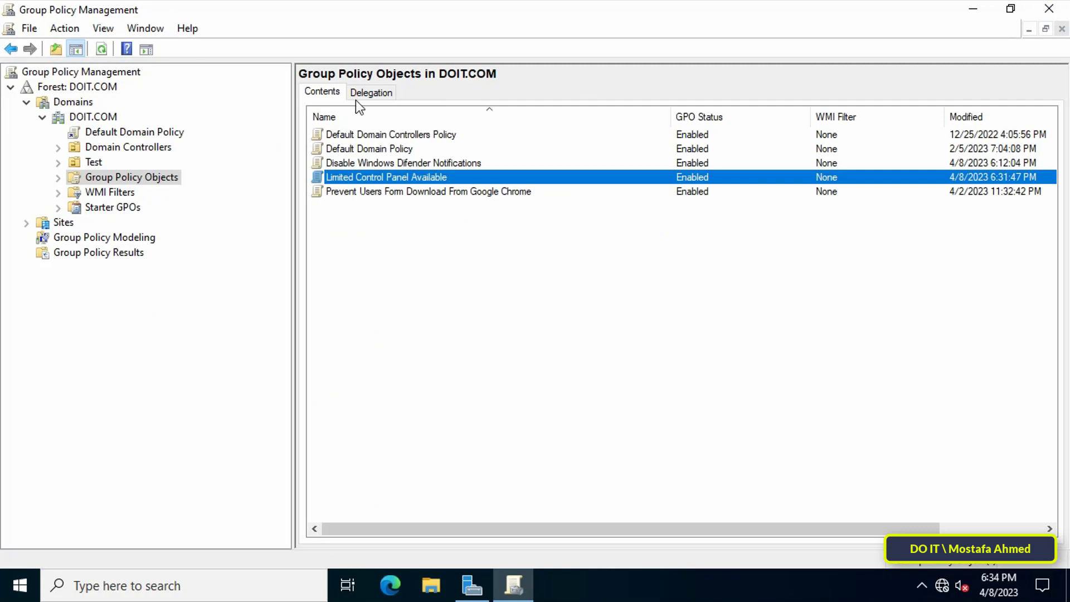
- Link the existing 'Limited Control Panel Available' GPO to the Test OU
left_click(94, 162)
right_click(96, 166)
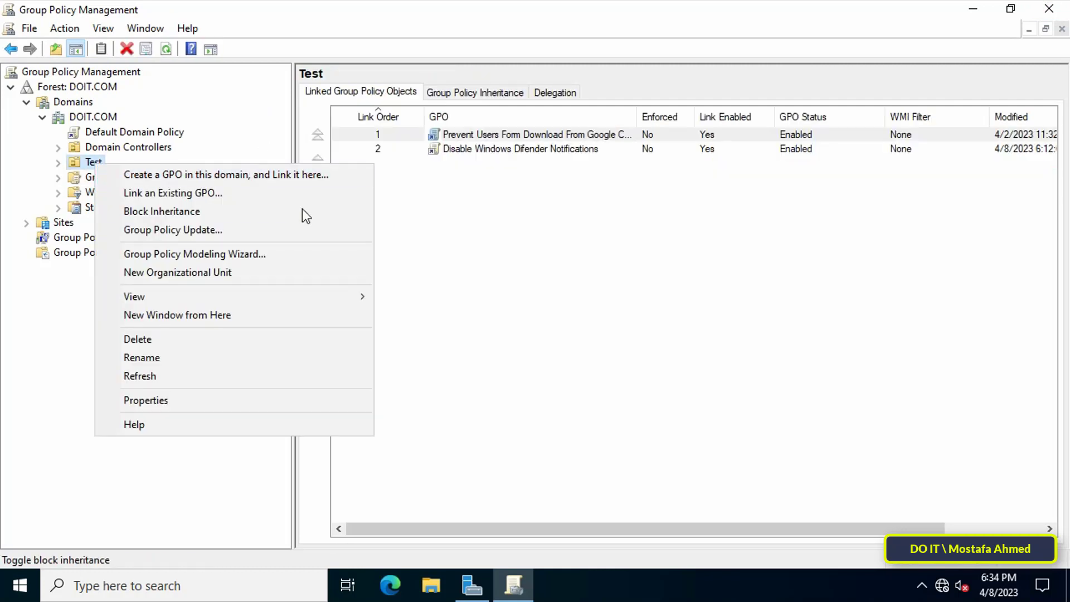
left_click(327, 195)
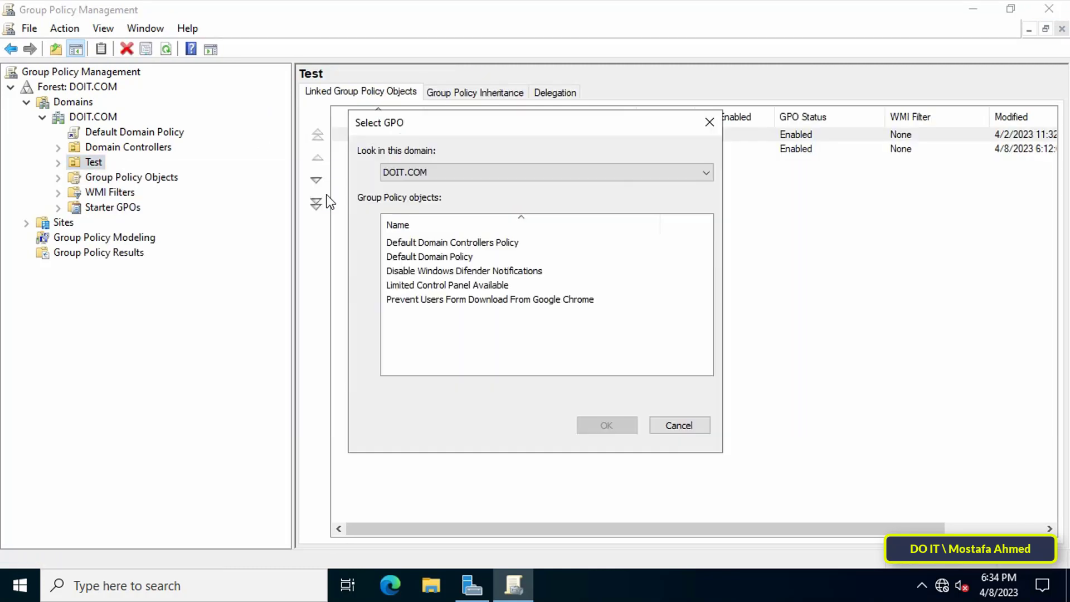
left_click(450, 285)
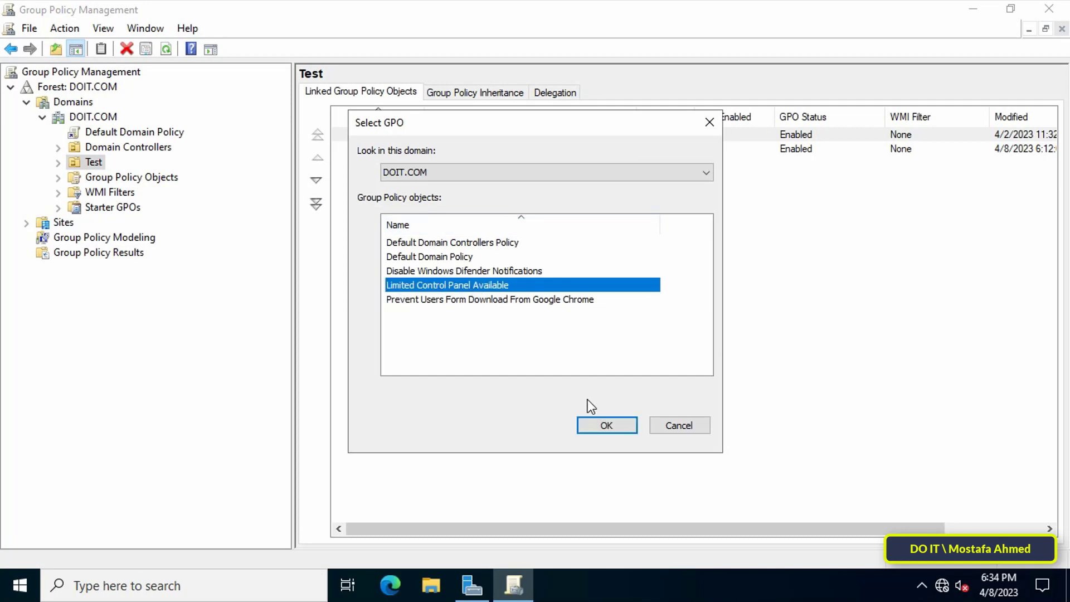
left_click(596, 425)
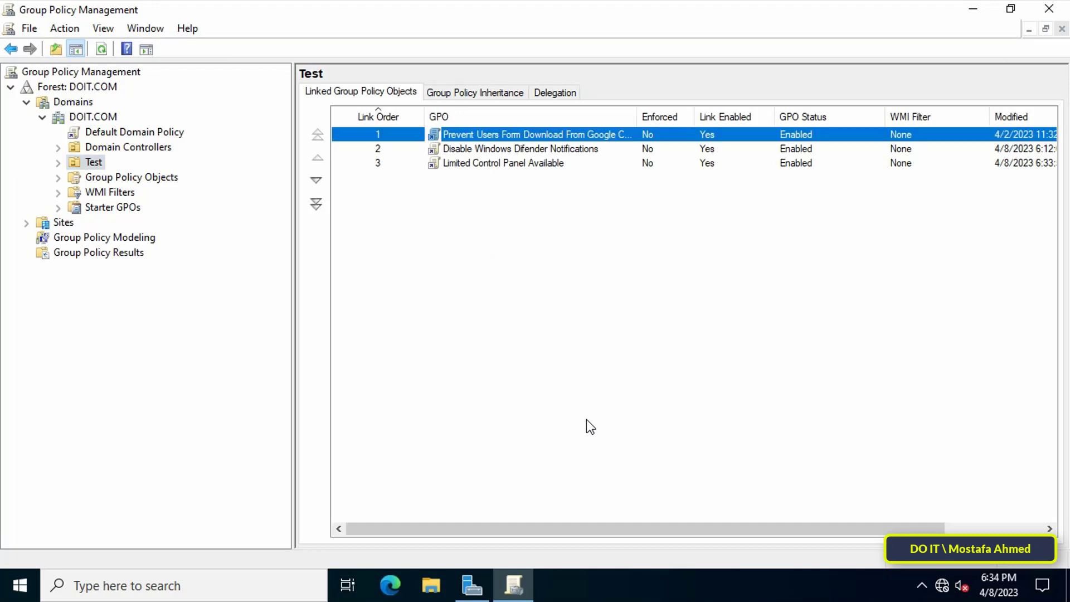
left_click(586, 427)
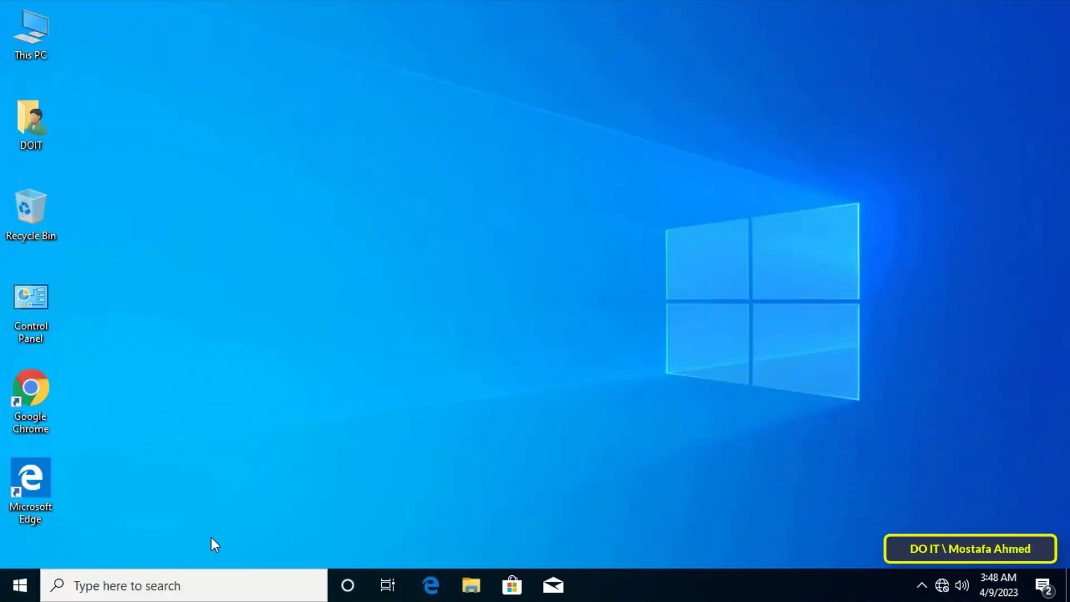
- Open Command Prompt on the client and run gpupdate /force
left_click(258, 588)
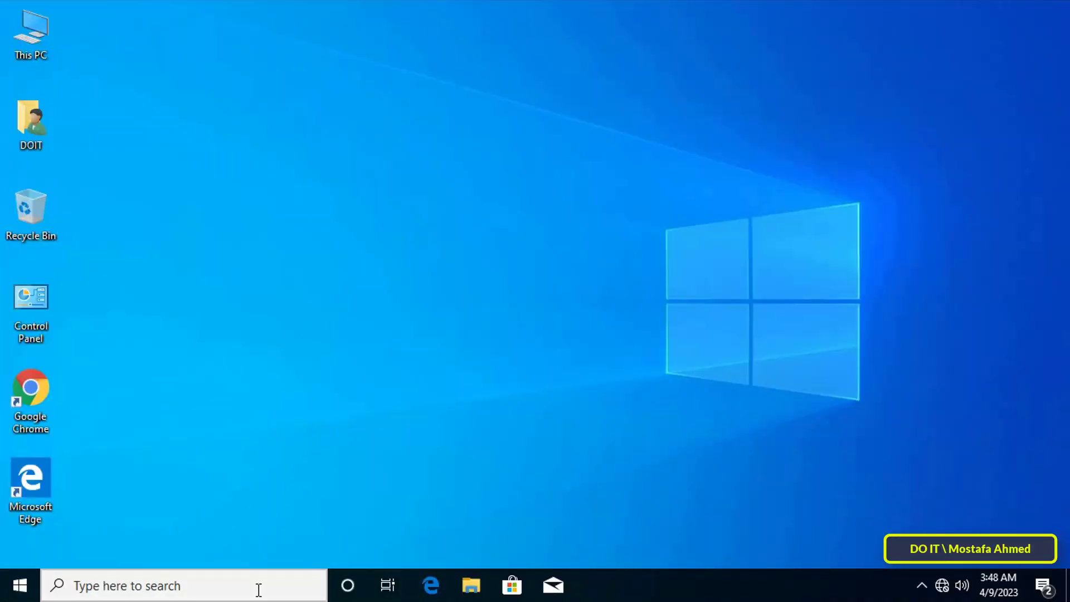
type("cmd")
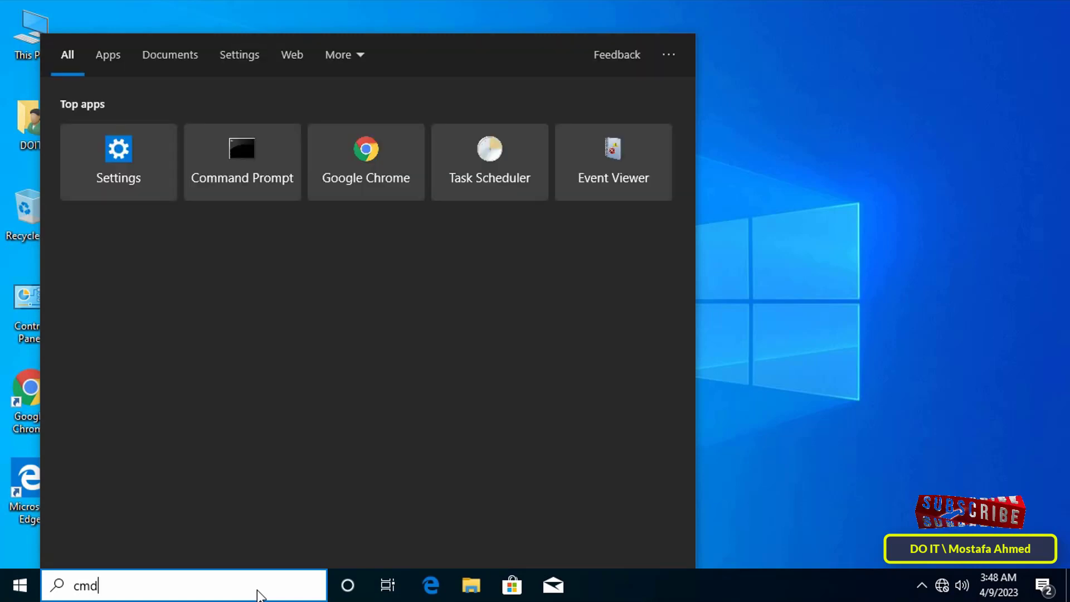
key("Escape")
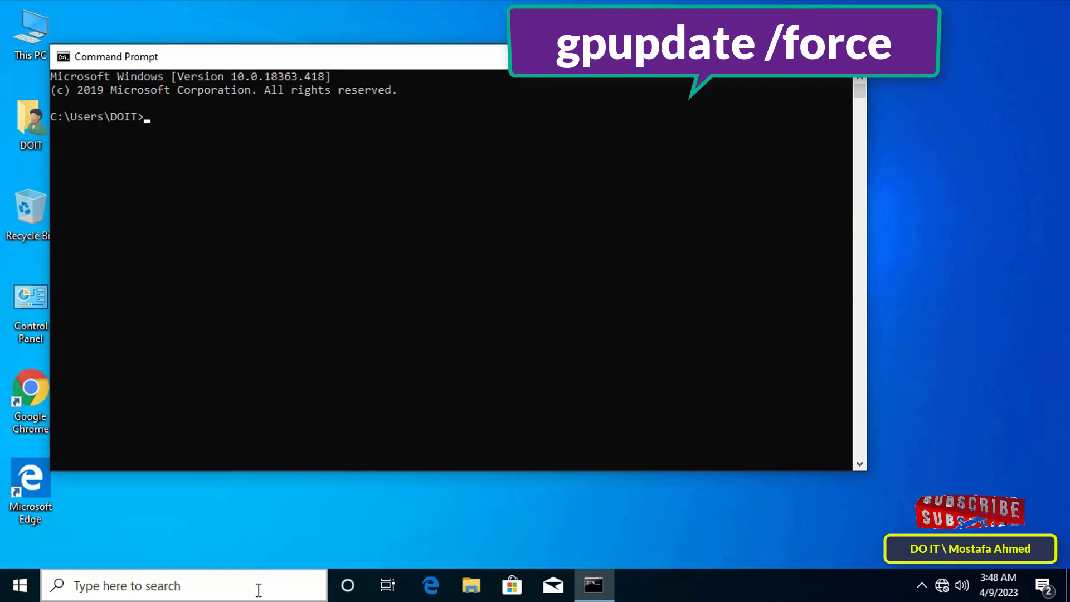
type("gpupdate ")
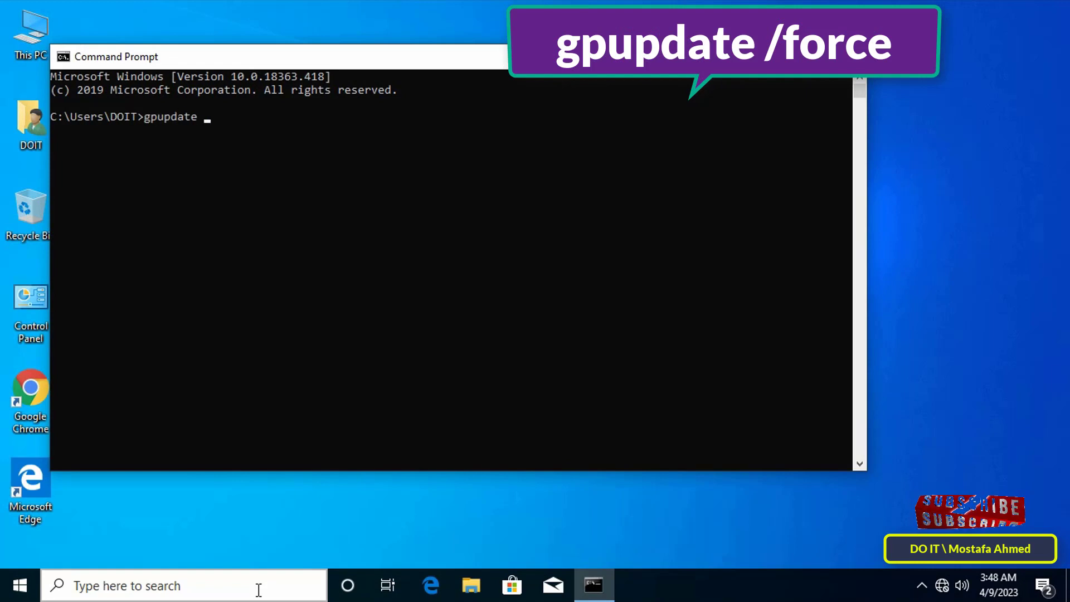
type("/force")
key("Return")
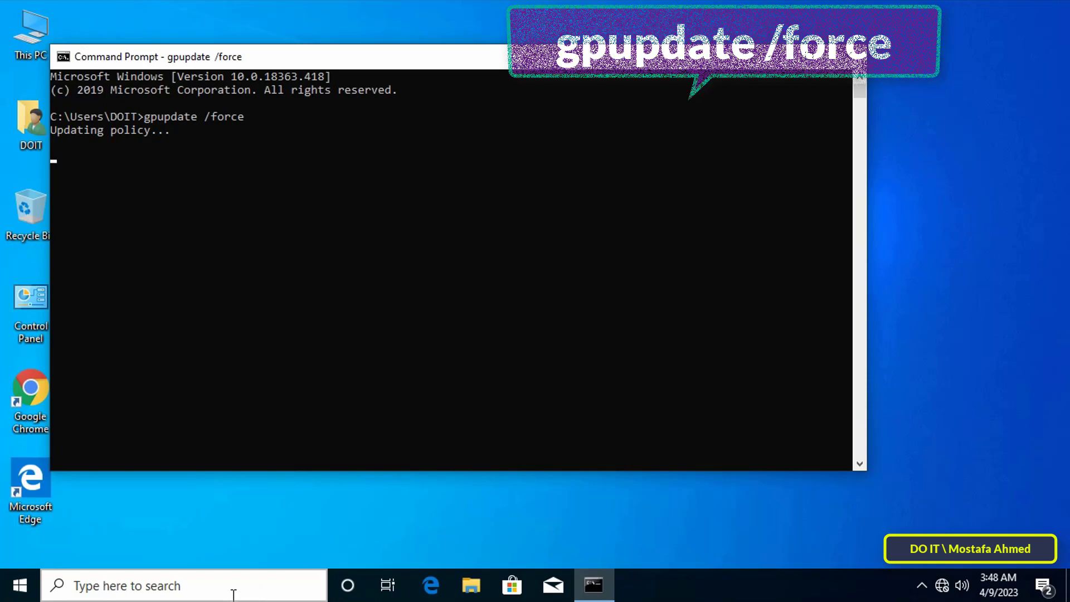
- Close Command Prompt and maximize Control Panel to see only the five allowed items
left_click(852, 59)
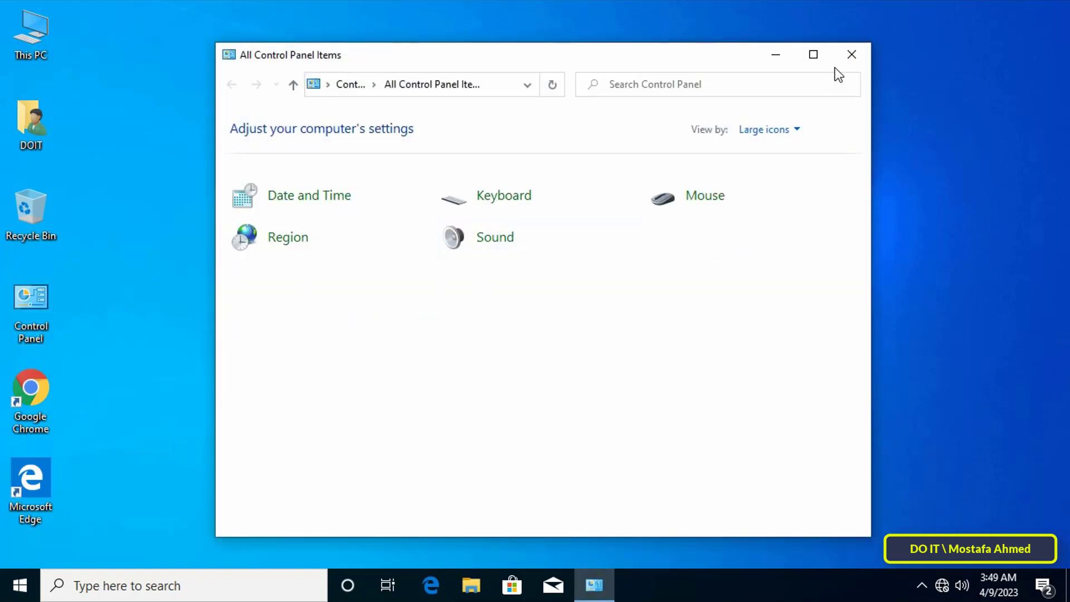
left_click(813, 55)
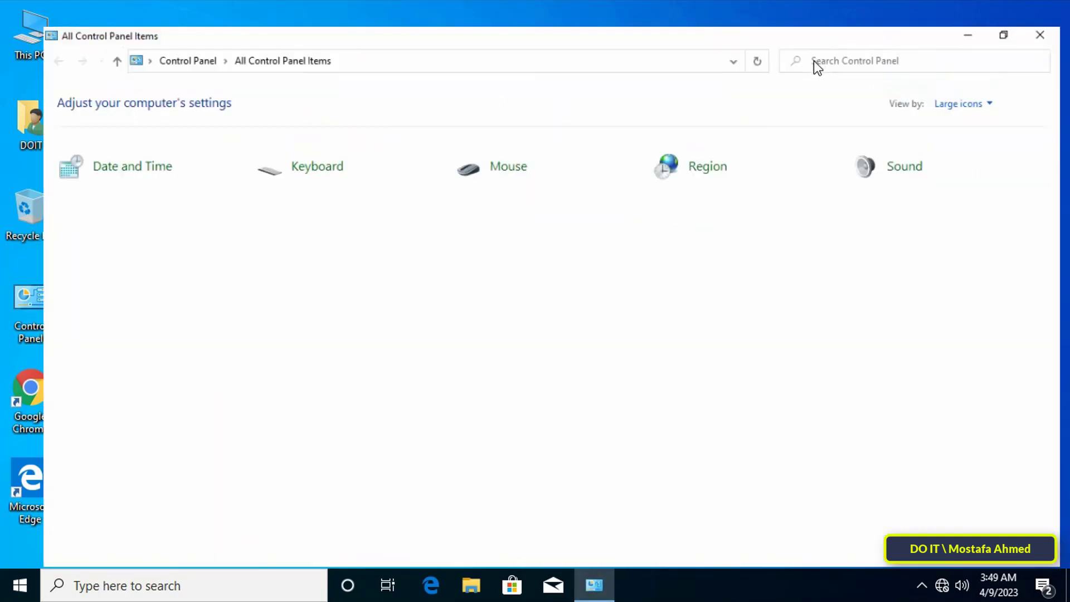